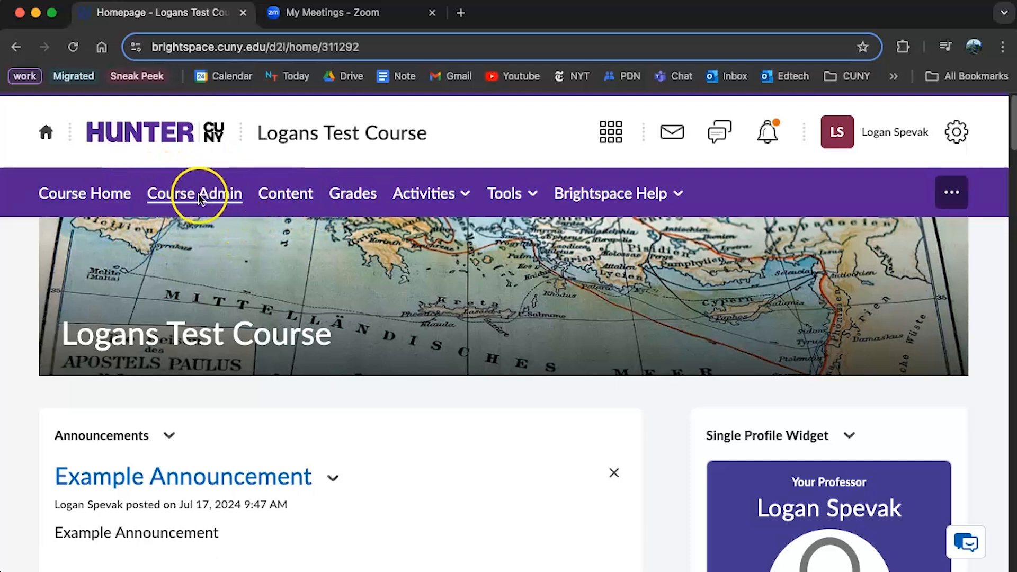
Go to Course Admin > Navigation & Themes and show the course's Custom Links list
left_click(183, 196)
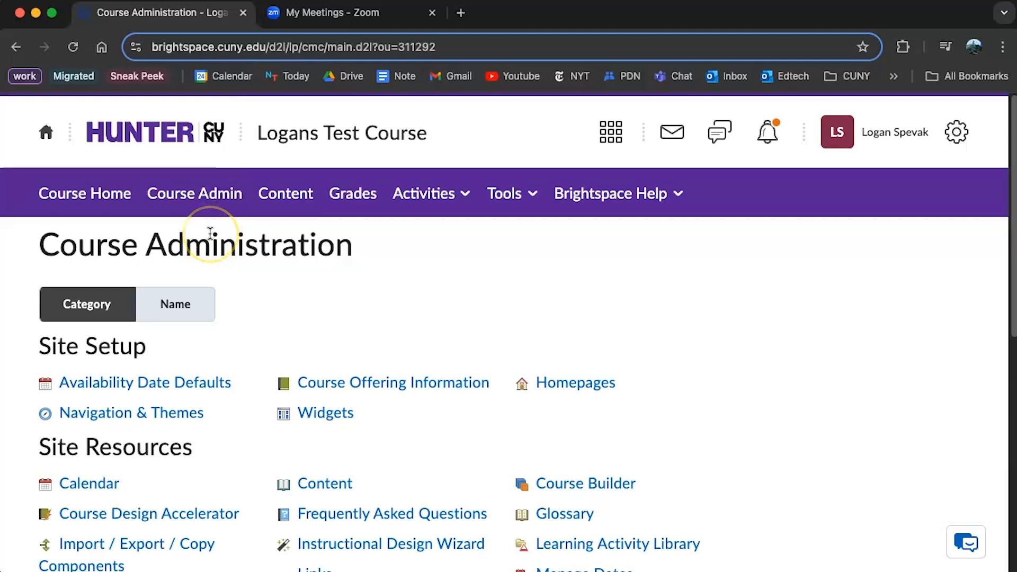
left_click(158, 415)
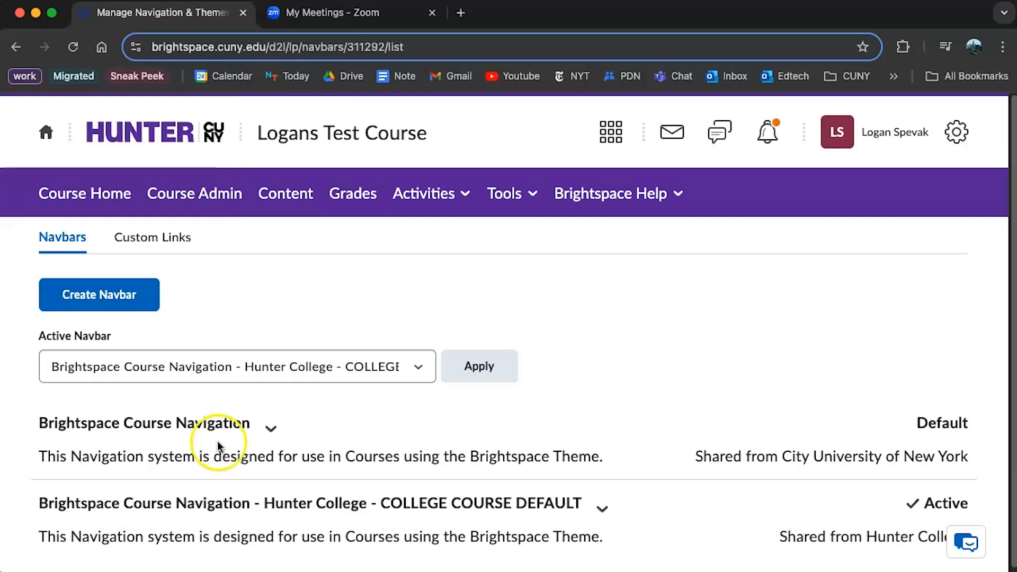
left_click(152, 241)
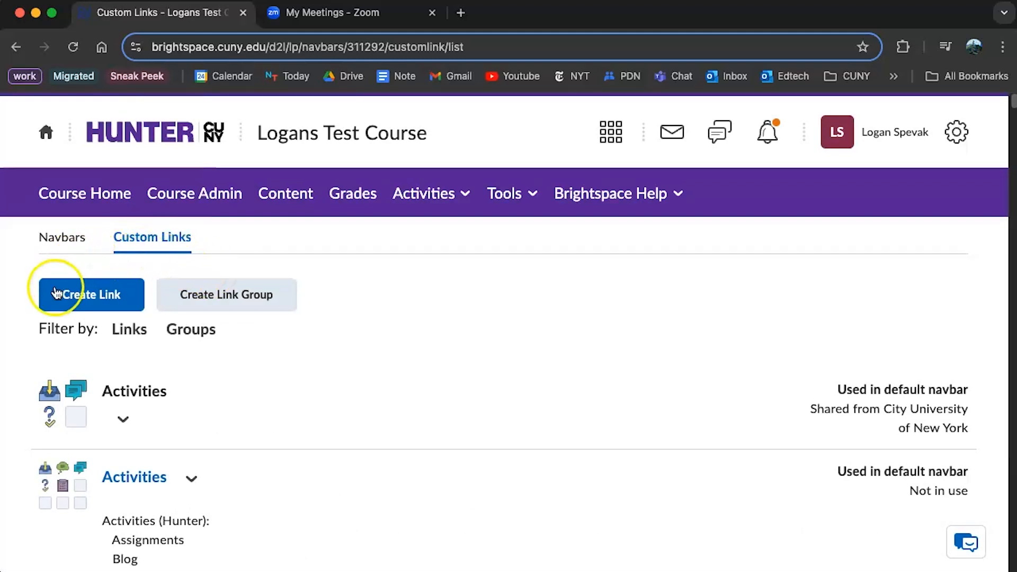
Start a new custom link and put the cursor in its empty URL field
left_click(58, 305)
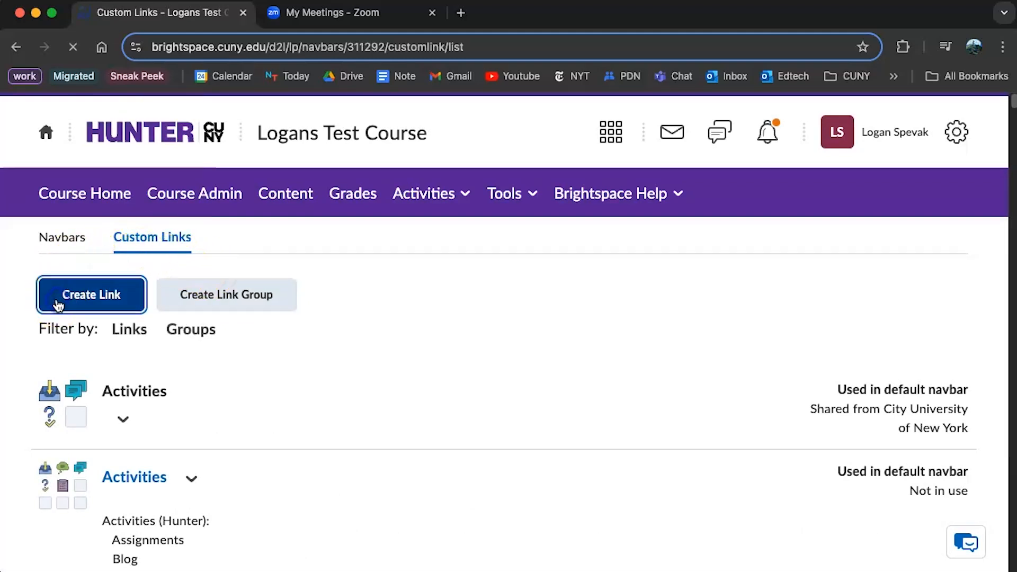
scroll(101, 302, "down", 2)
left_click(107, 302)
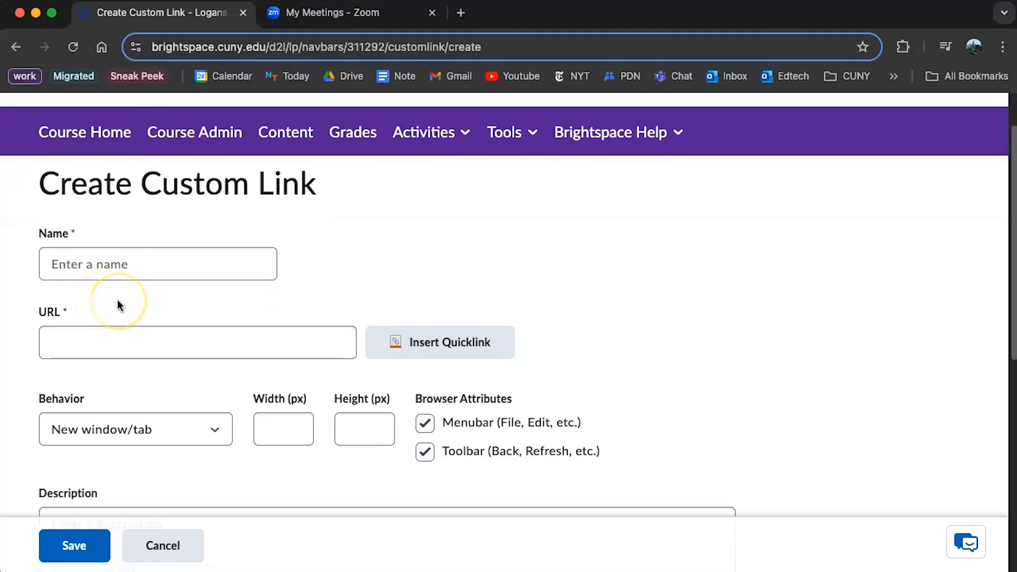
left_click(118, 331)
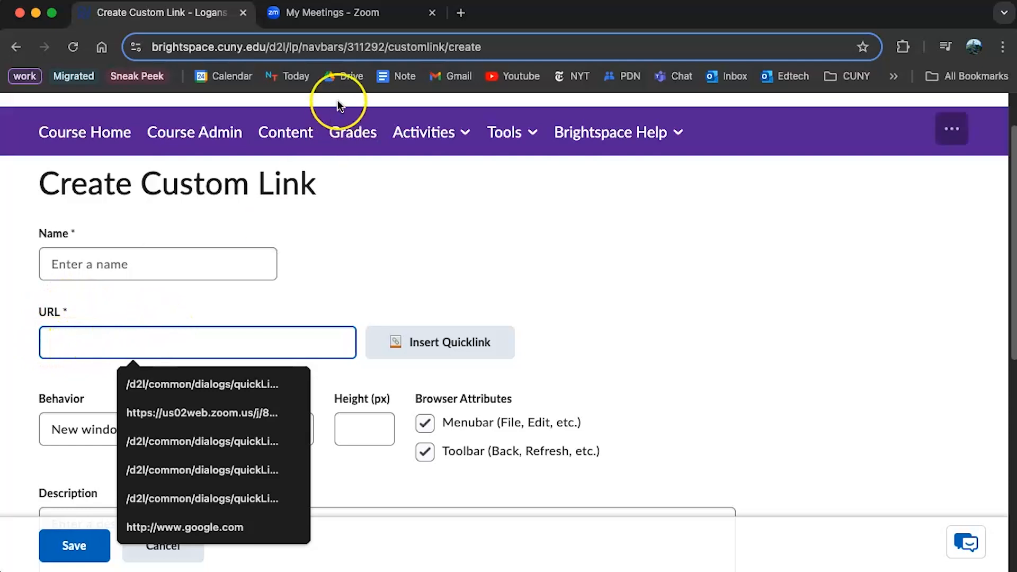
Copy the Class Meeting's invite link from the Zoom web portal and return to Brightspace
left_click(316, 19)
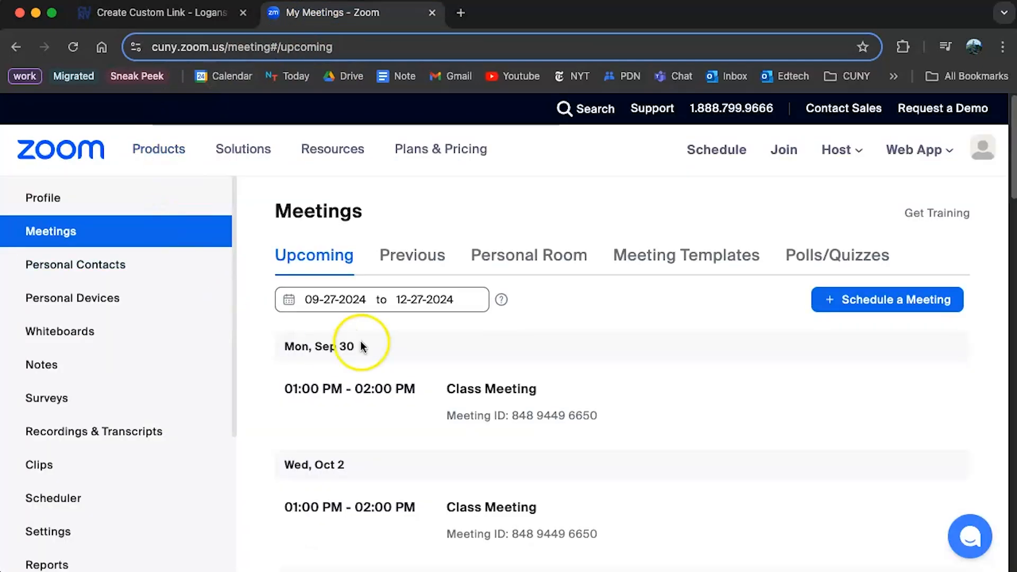
left_click(480, 394)
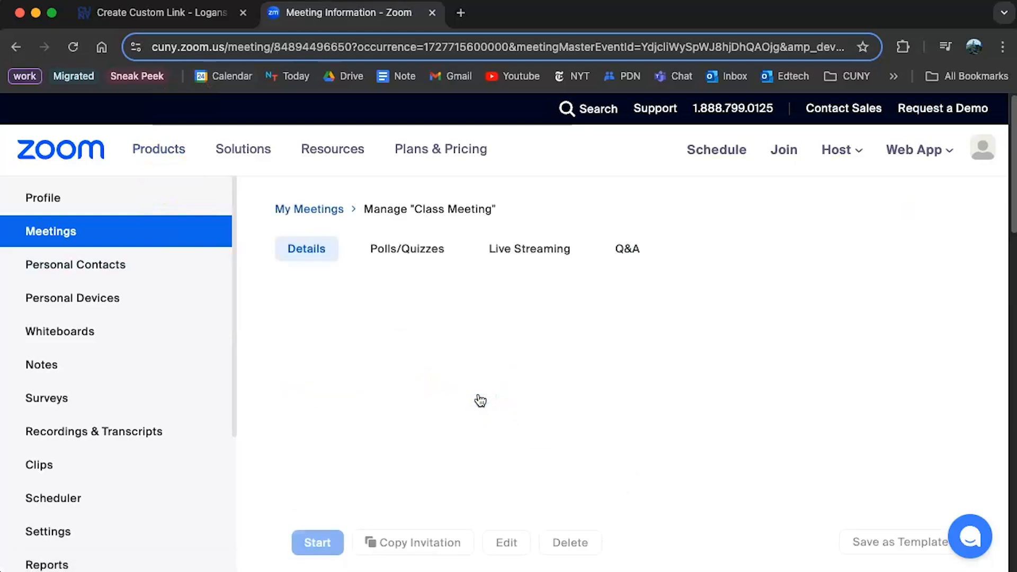
scroll(517, 376, "down", 3)
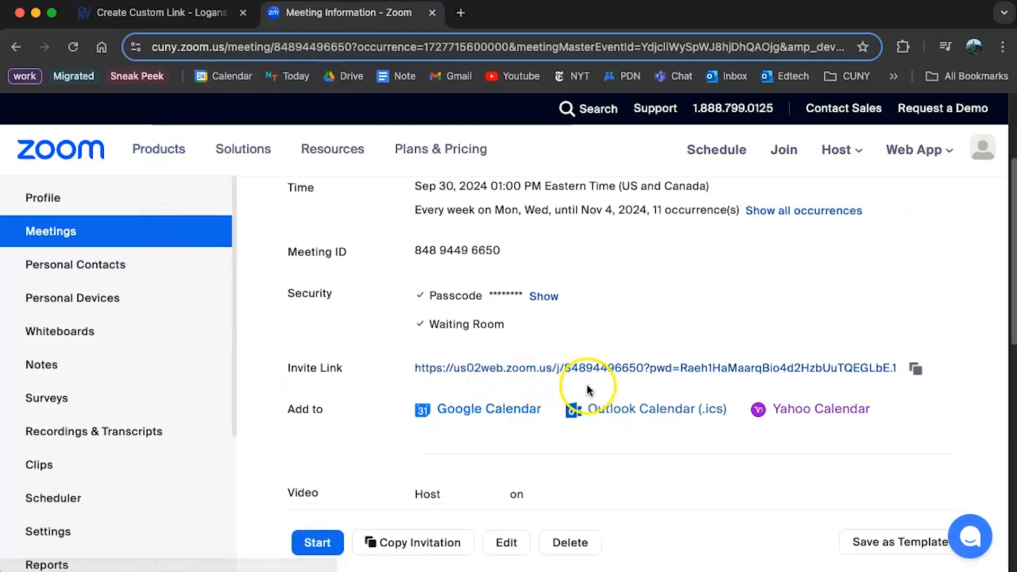
left_click(918, 369)
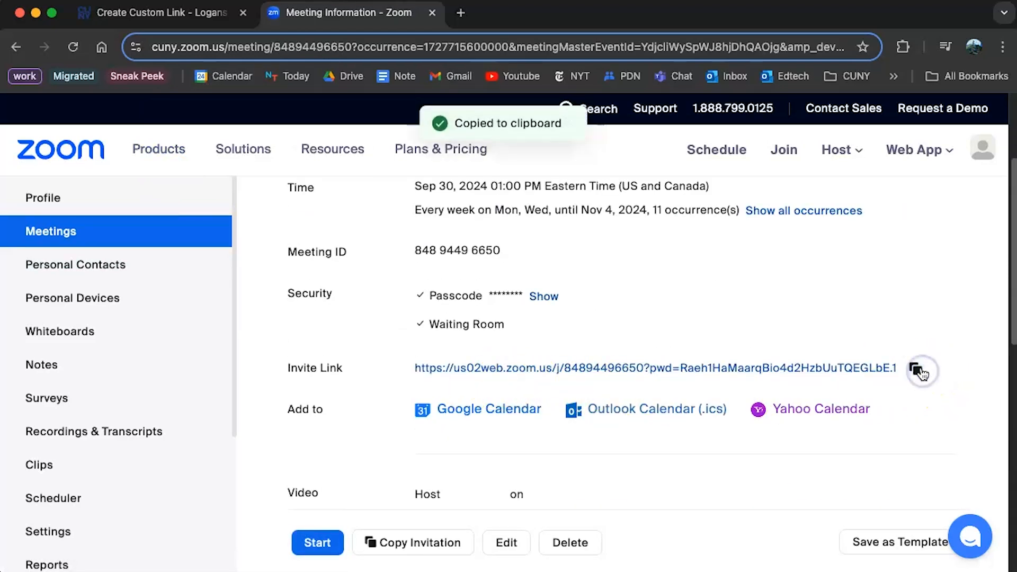
left_click(177, 18)
Paste the Zoom invite link into the URL field, checking Insert Quicklink > Content without using it
right_click(58, 335)
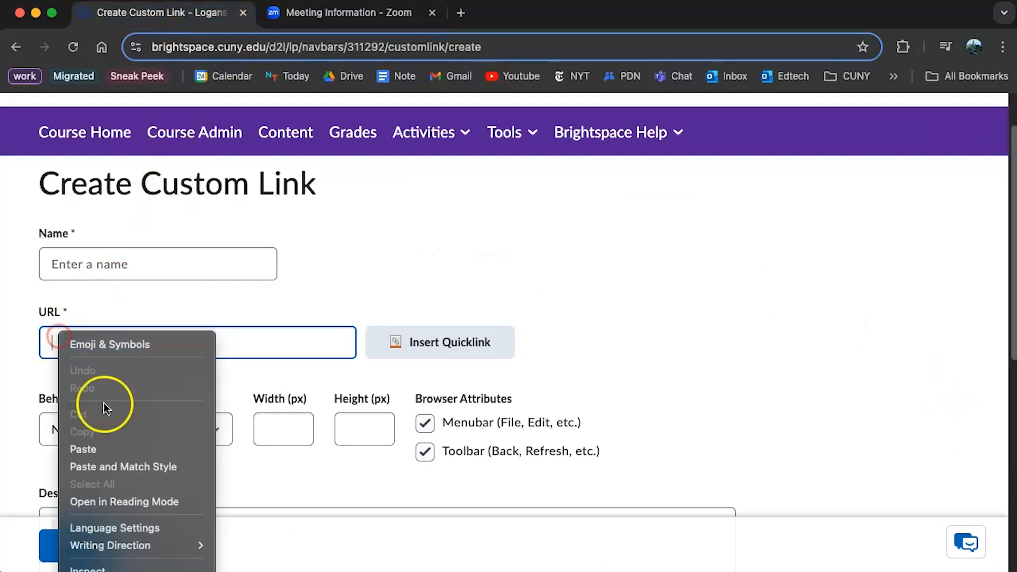
left_click(107, 450)
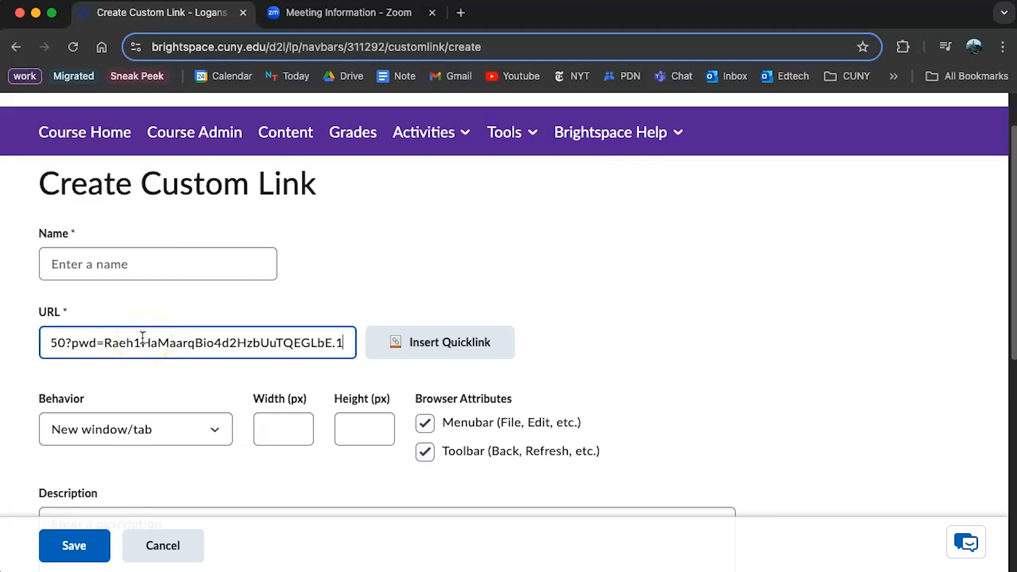
left_click(456, 353)
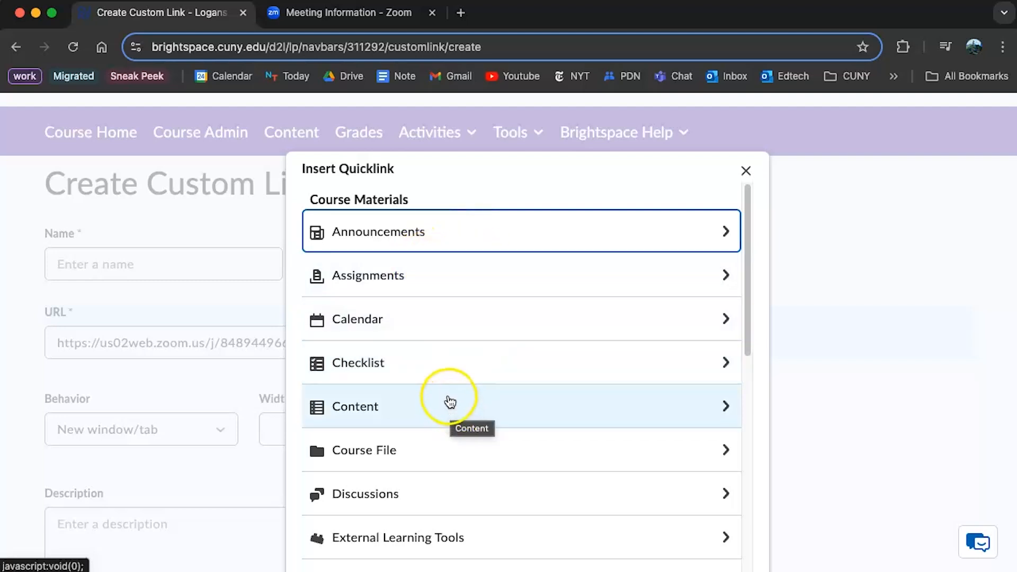
left_click(449, 401)
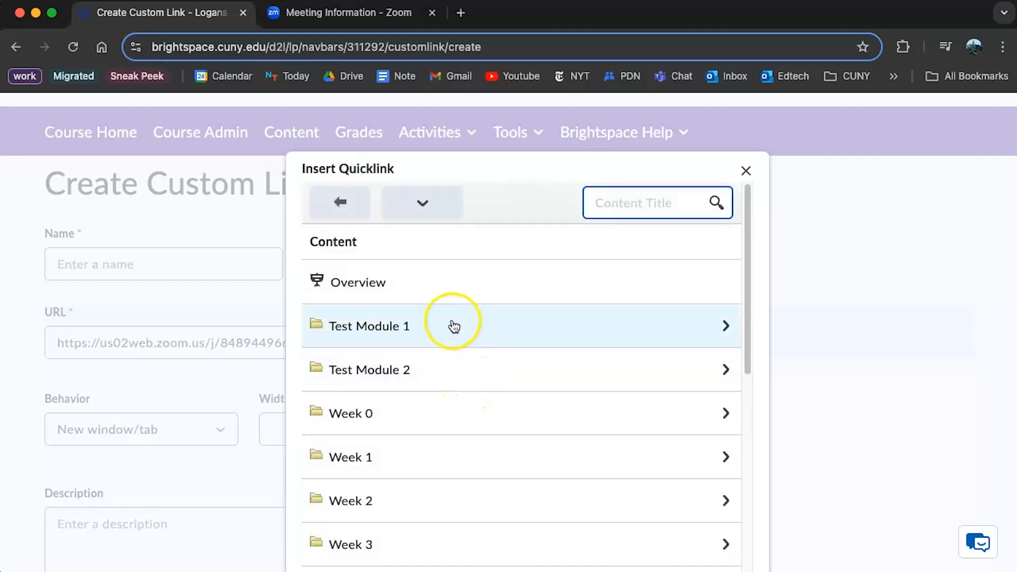
left_click(747, 171)
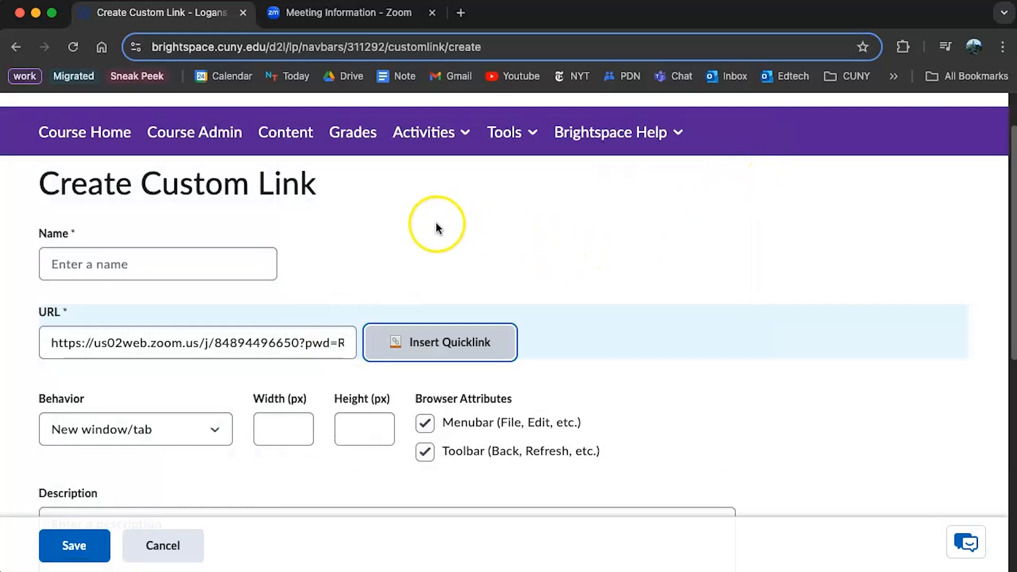
Enter 'Zoom Room' as the custom link's name and review the pasted URL
left_click(102, 345)
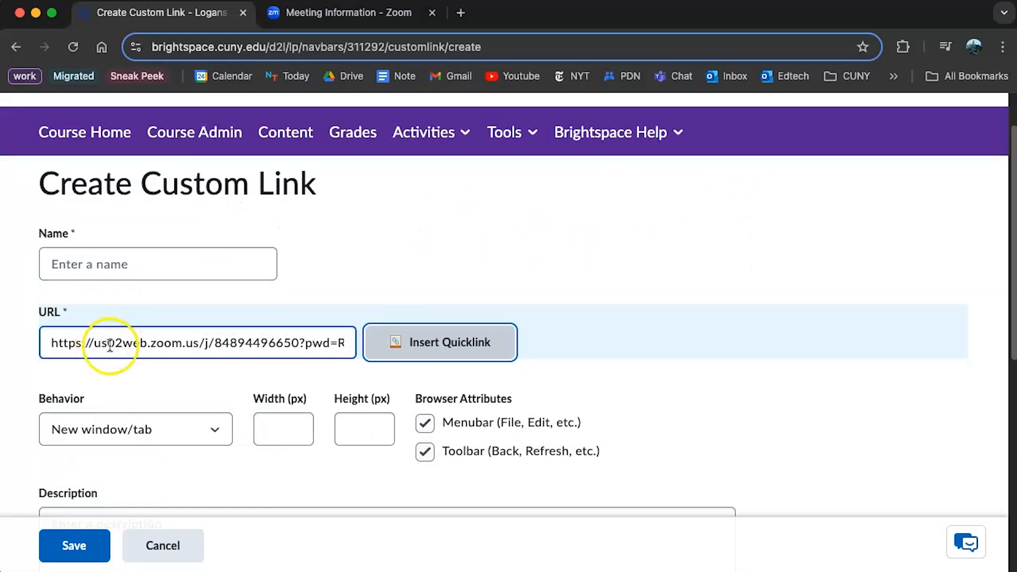
left_click(118, 252)
left_click(123, 259)
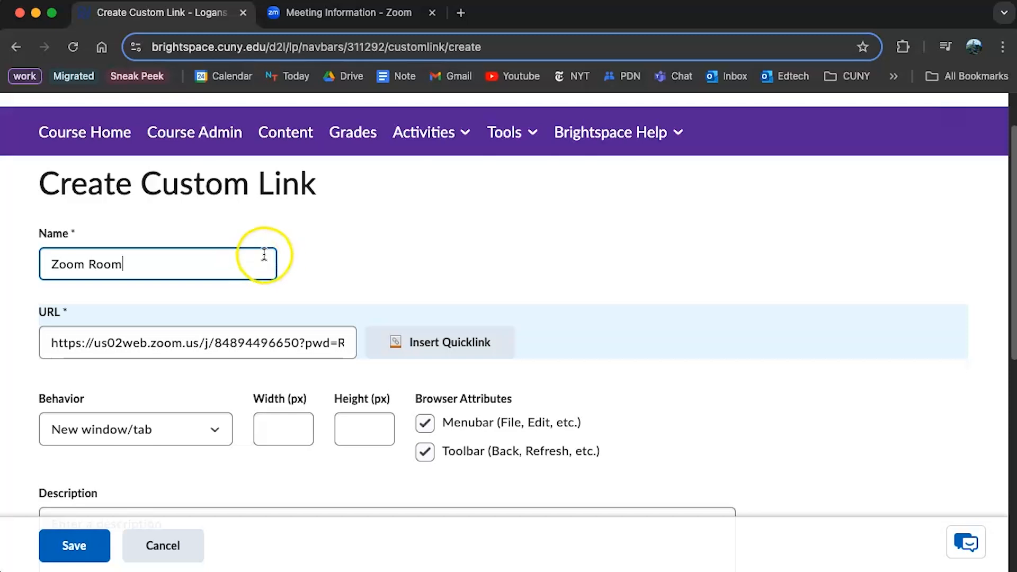
scroll(257, 256, "down", 1)
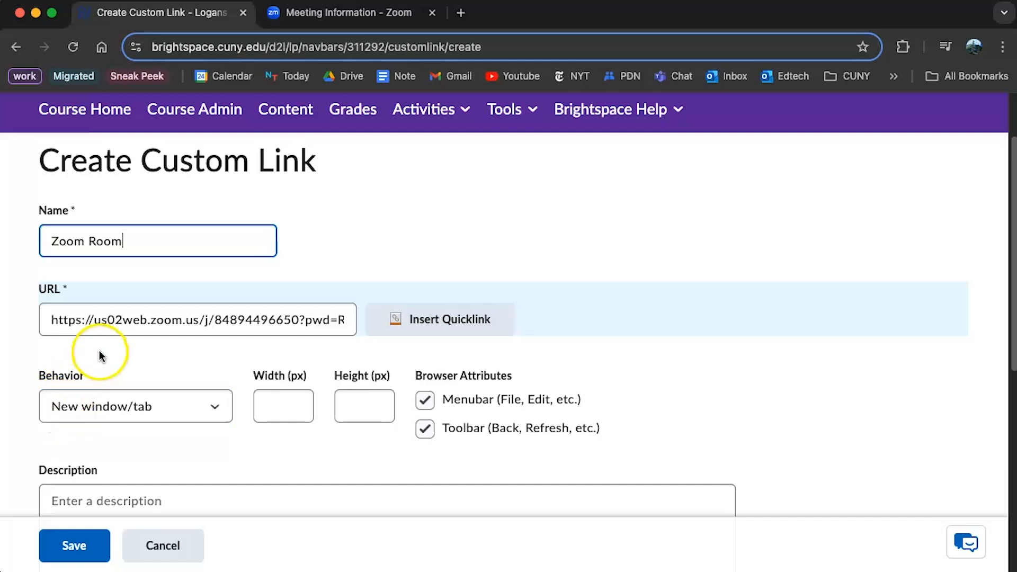
left_click(111, 320)
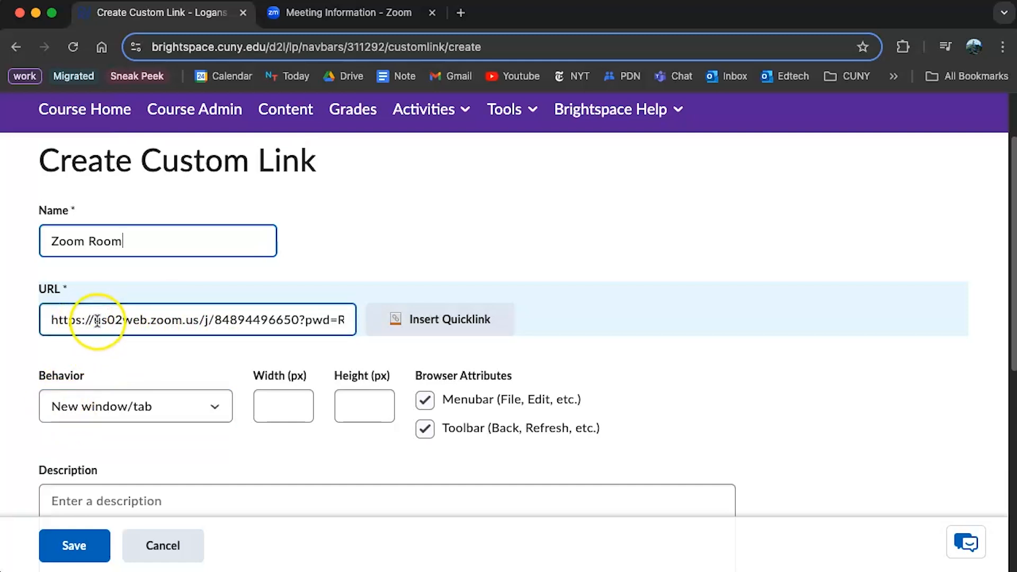
Keep the link's behaviour as New window/tab and save the Zoom Room link
left_click(138, 339)
left_click(49, 379)
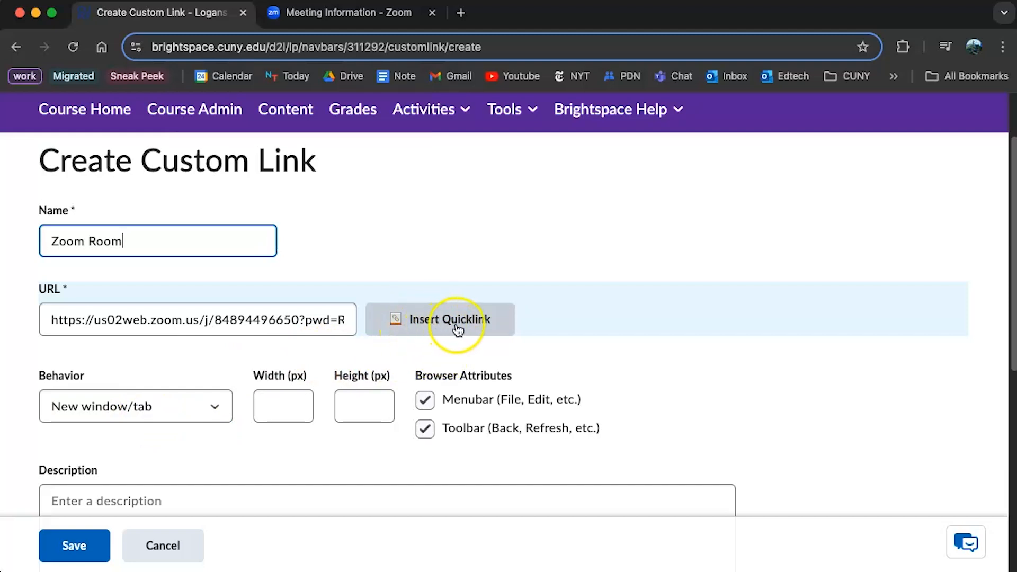
left_click(110, 406)
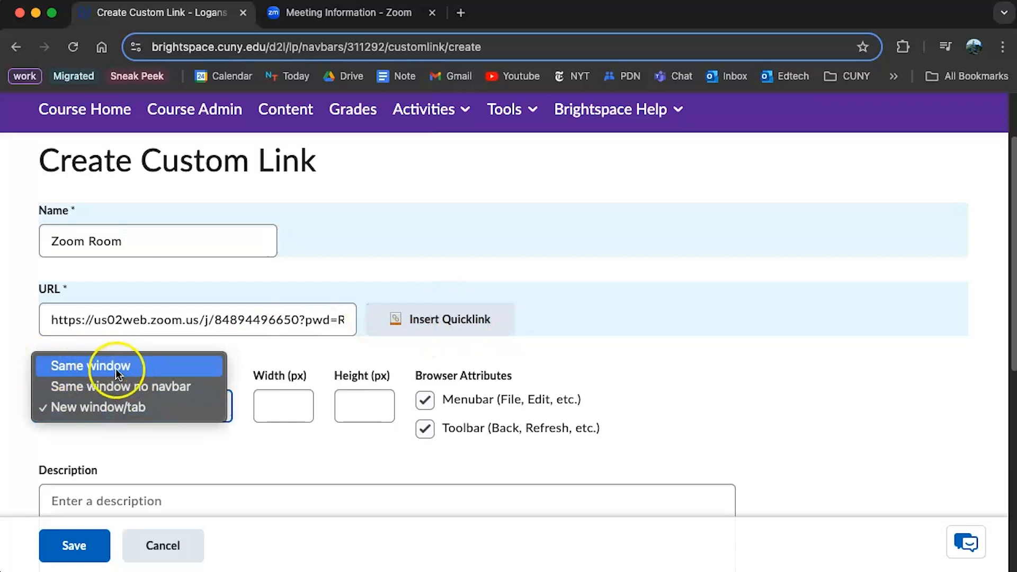
left_click(104, 347)
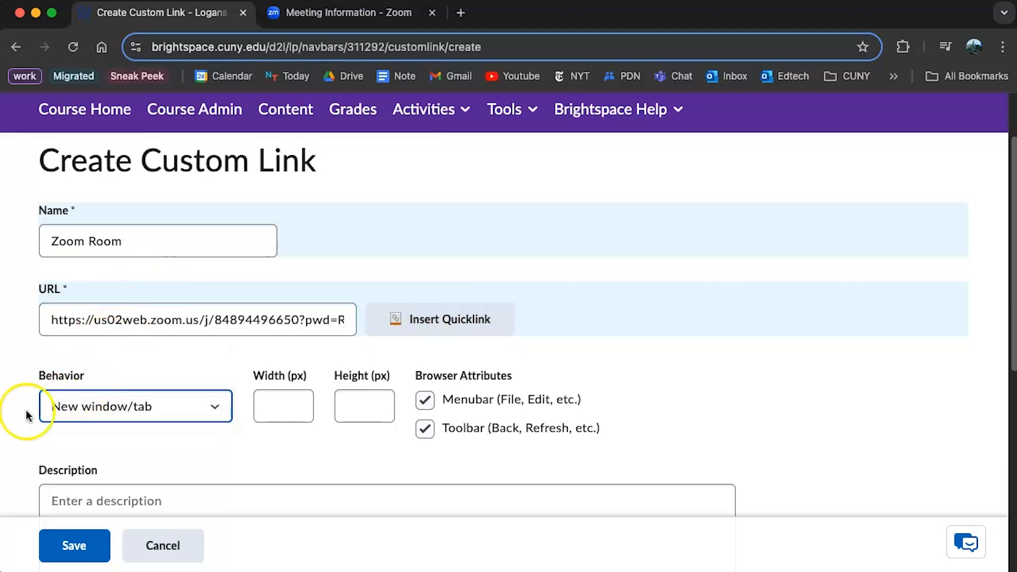
left_click(74, 554)
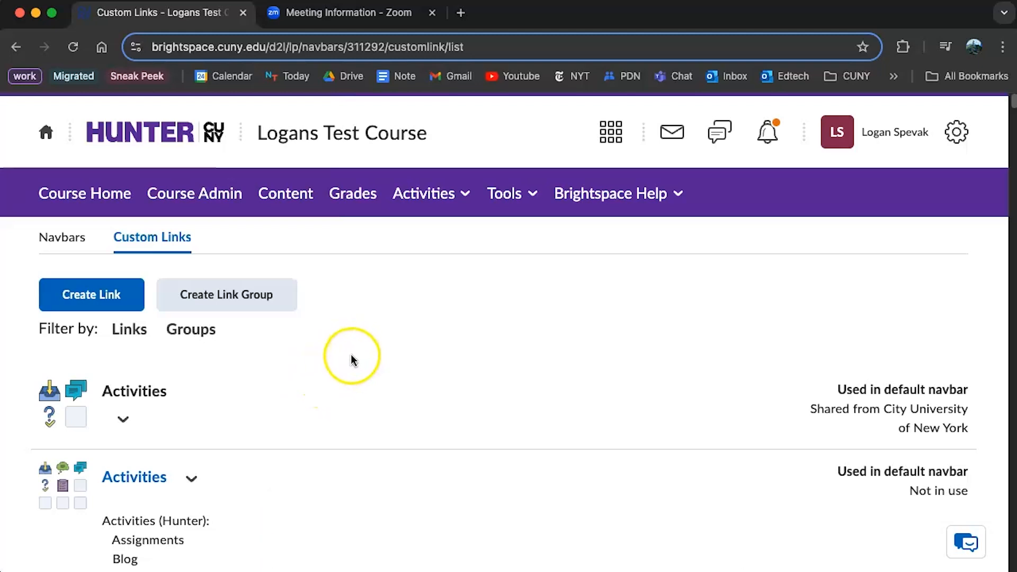
In the Navbars list, copy the Hunter College COLLEGE COURSE DEFAULT navbar and dismiss the confirmation
left_click(46, 246)
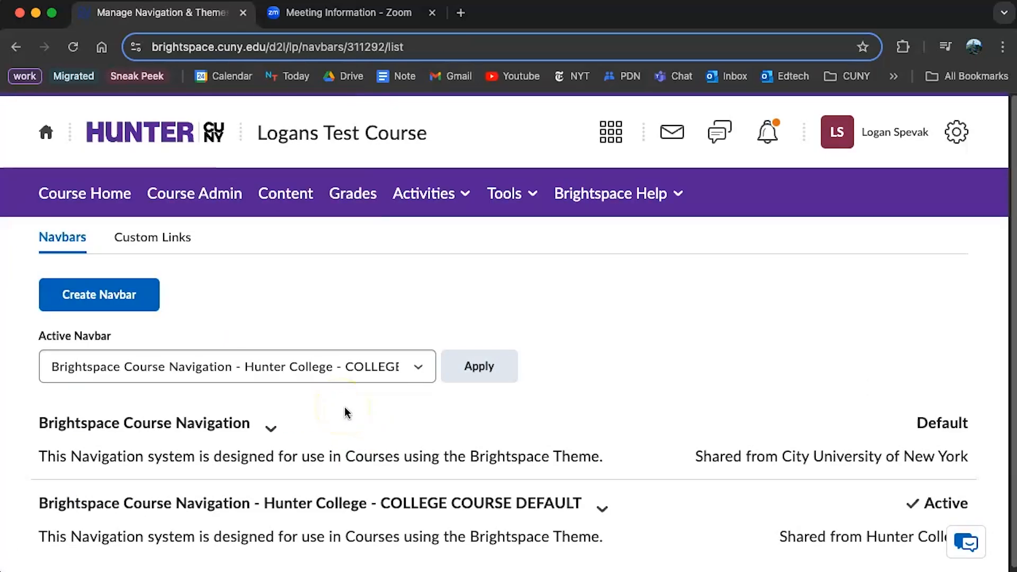
scroll(344, 406, "down", 1)
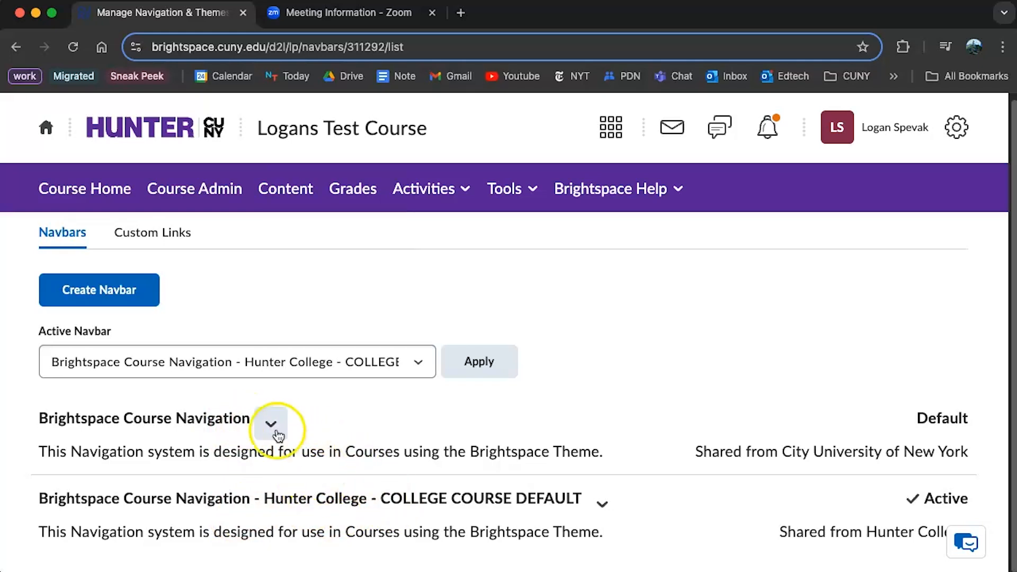
left_click(605, 510)
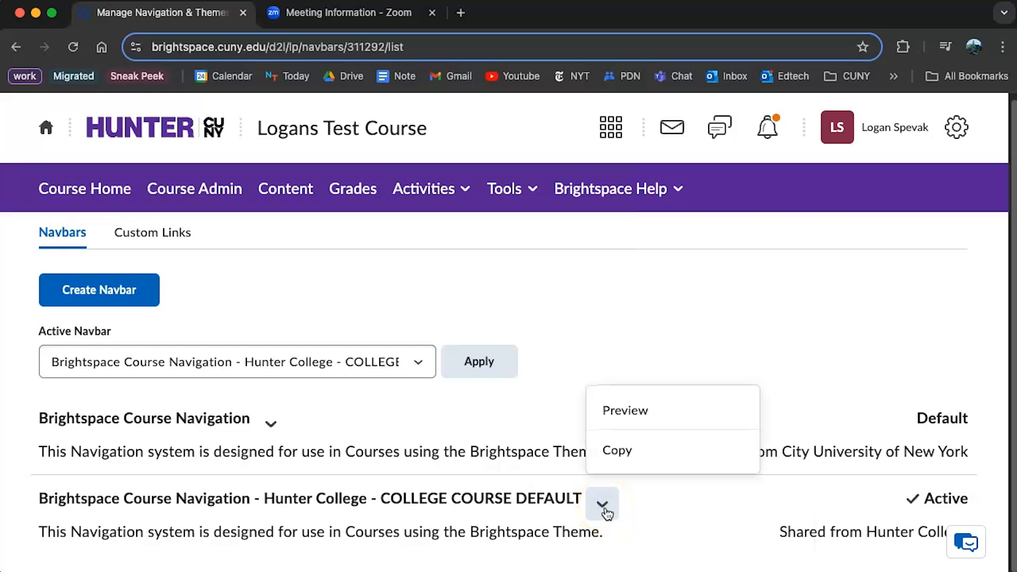
left_click(653, 455)
scroll(648, 444, "down", 2)
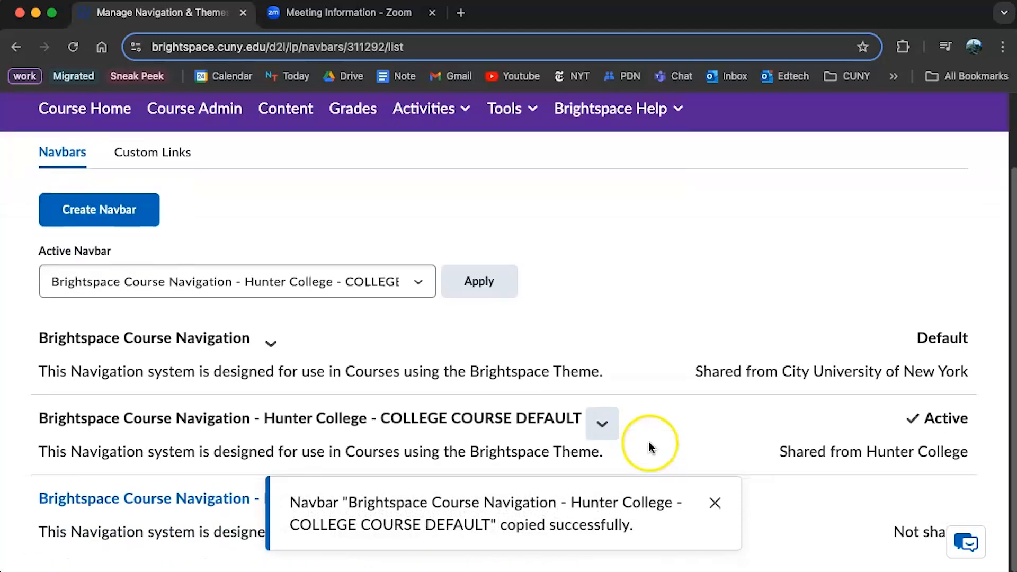
left_click(715, 502)
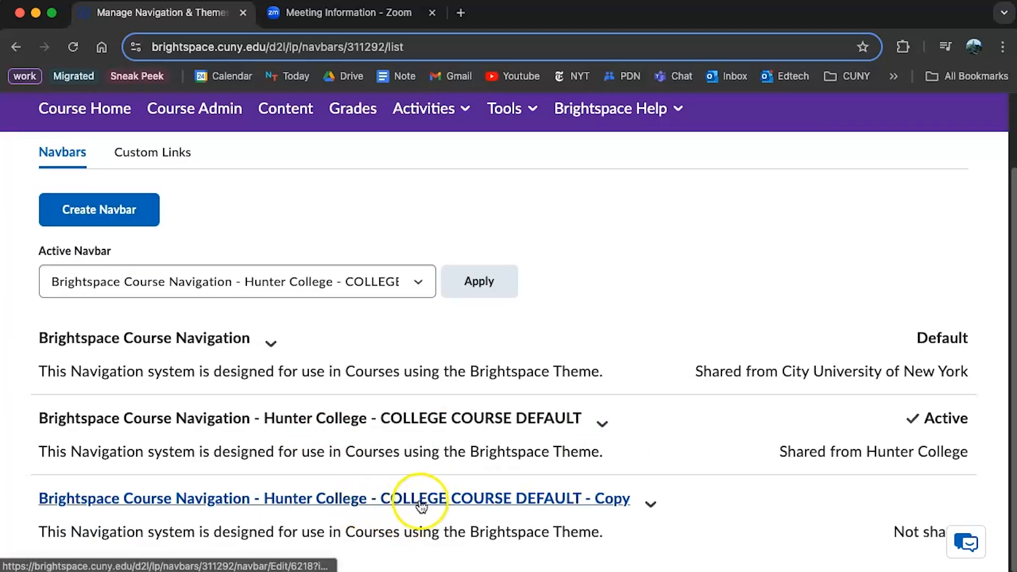
Open the '- Copy' navbar and replace its name with 'CHEM 101'
left_click(200, 504)
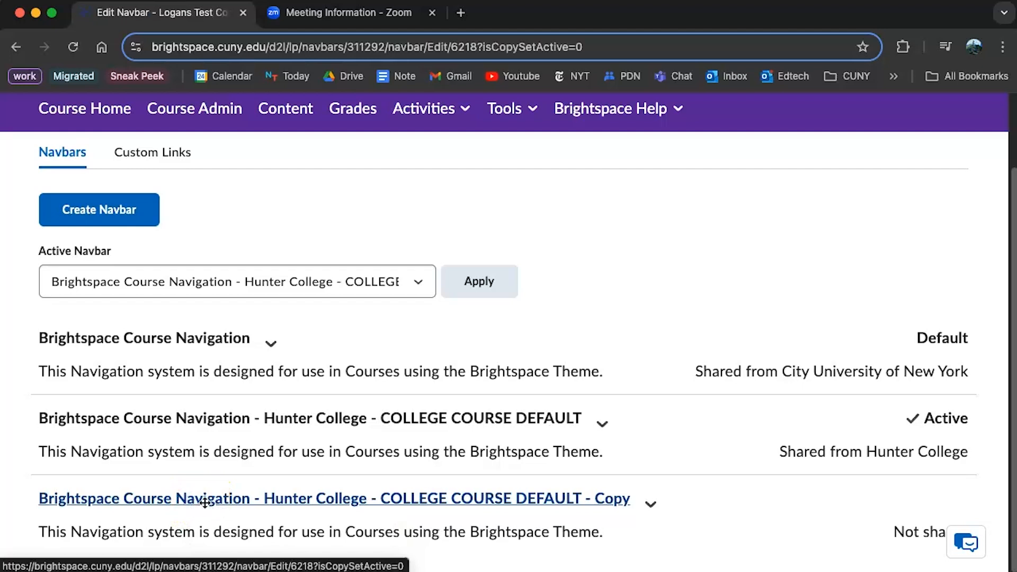
left_click(236, 325)
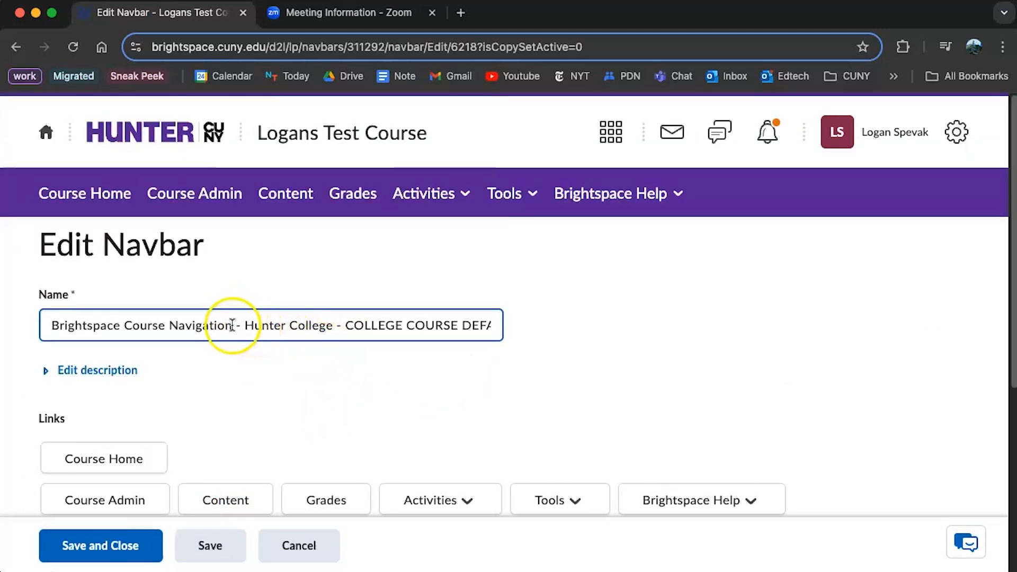
left_click_drag(52, 327, 536, 331)
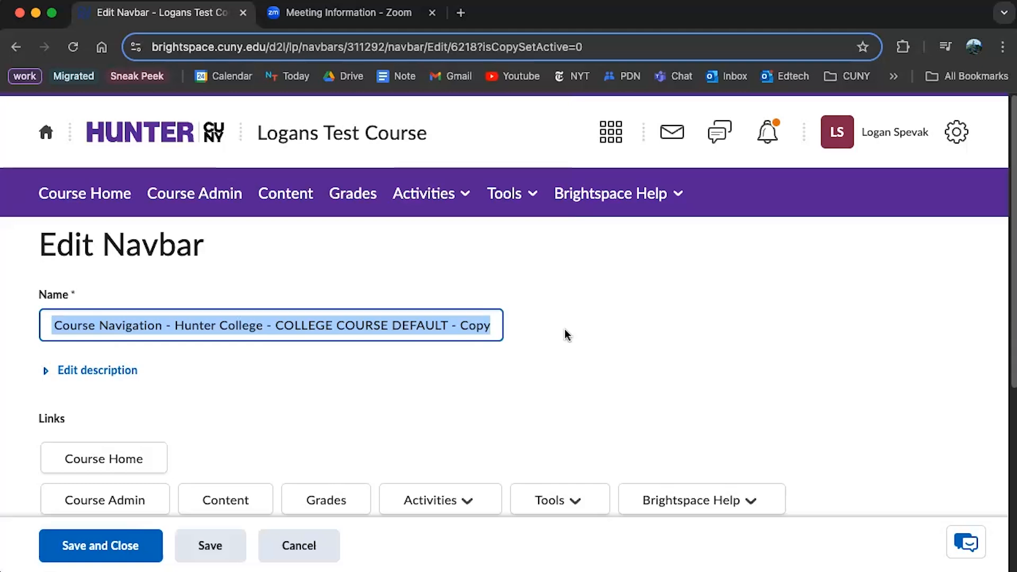
type("CHEM 101")
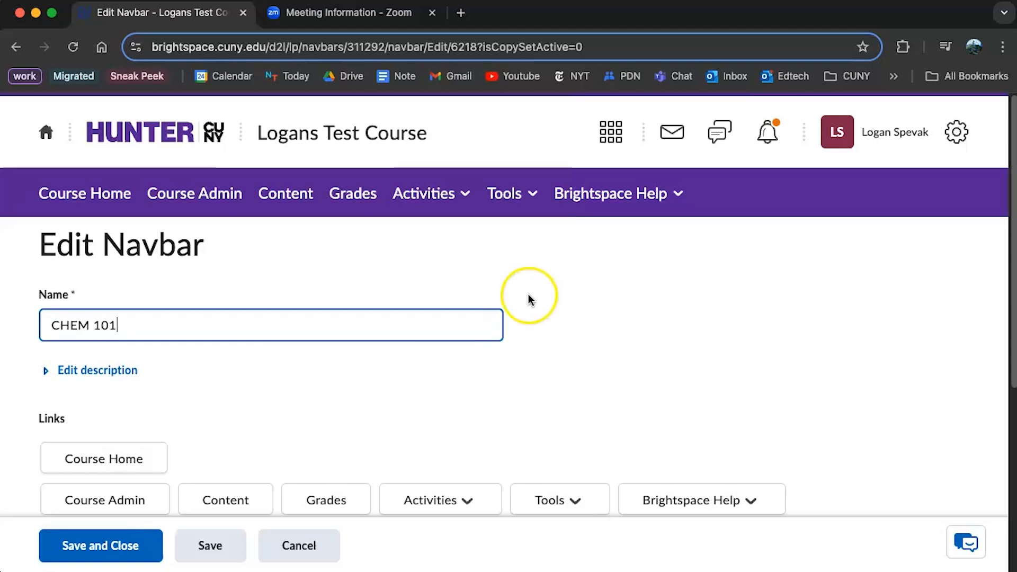
left_click(279, 392)
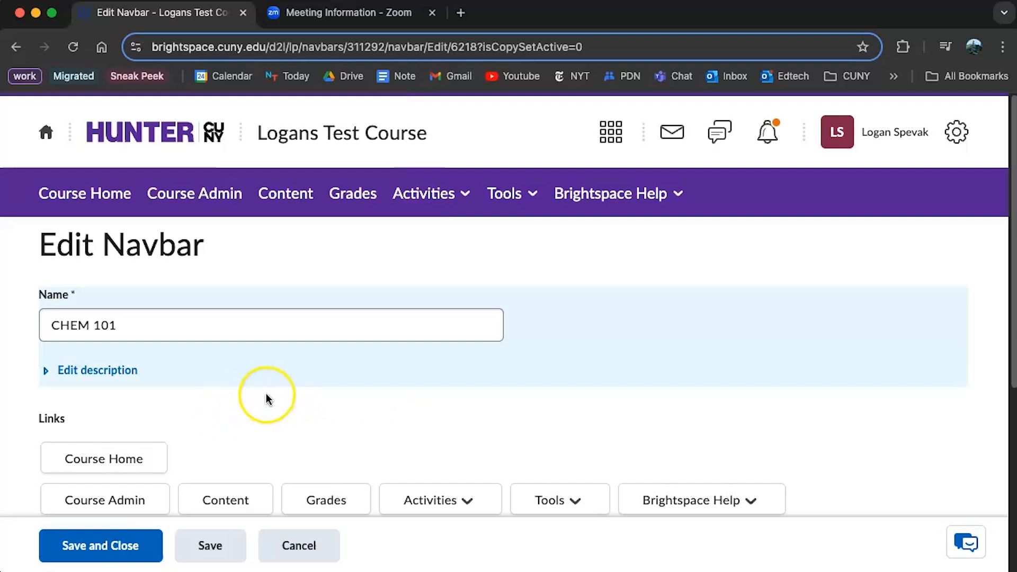
scroll(266, 398, "down", 3)
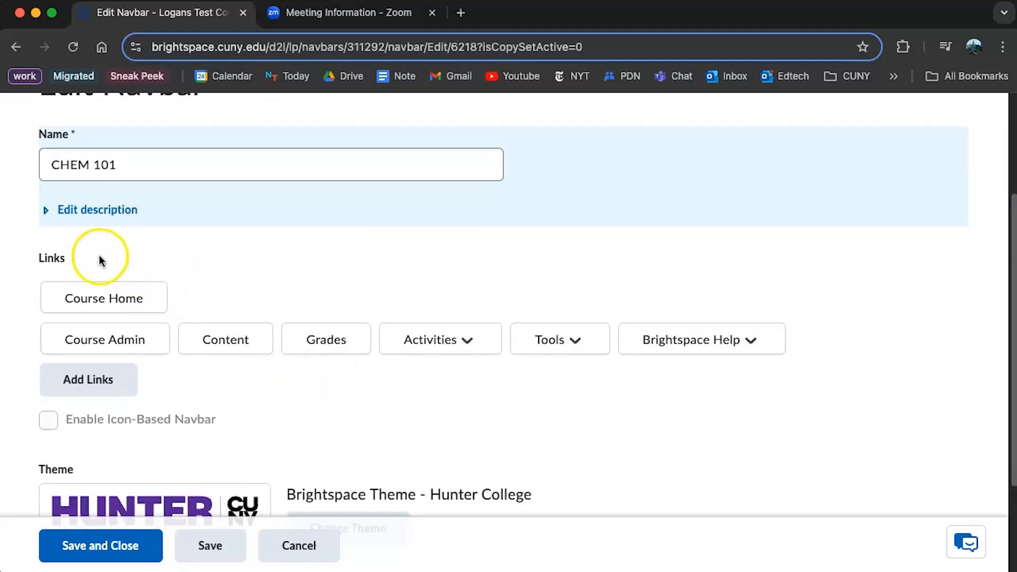
scroll(130, 407, "up", 2)
mouse_move(121, 399)
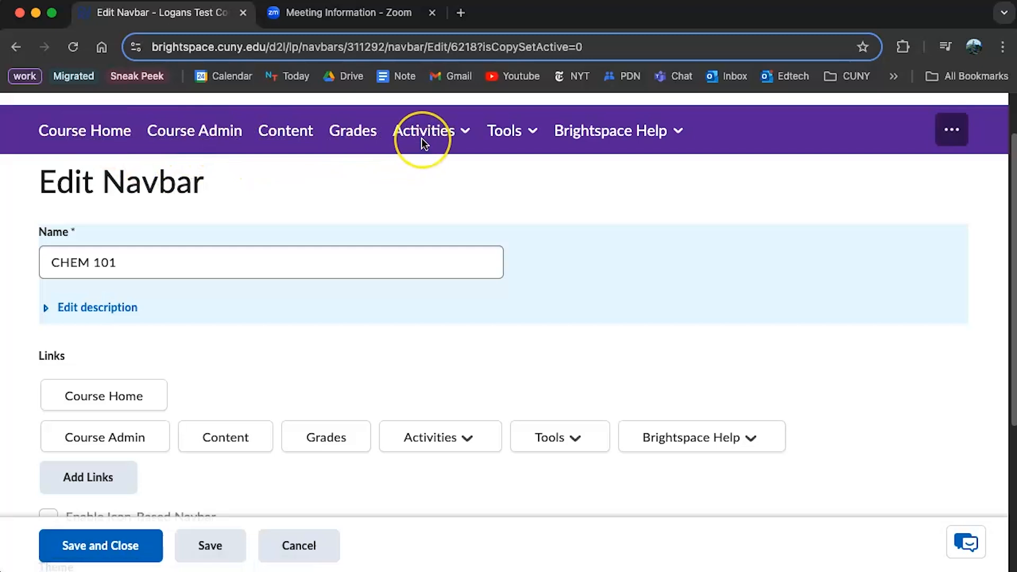
scroll(277, 339, "down", 1)
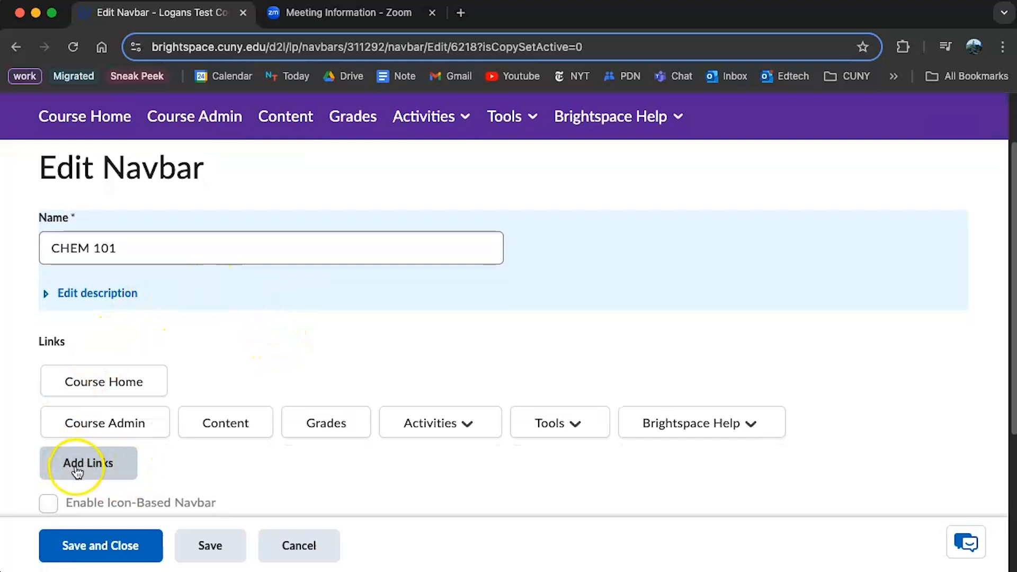
Search the available links for 'zoom' and add Zoom Room to the CHEM 101 navbar
left_click(93, 468)
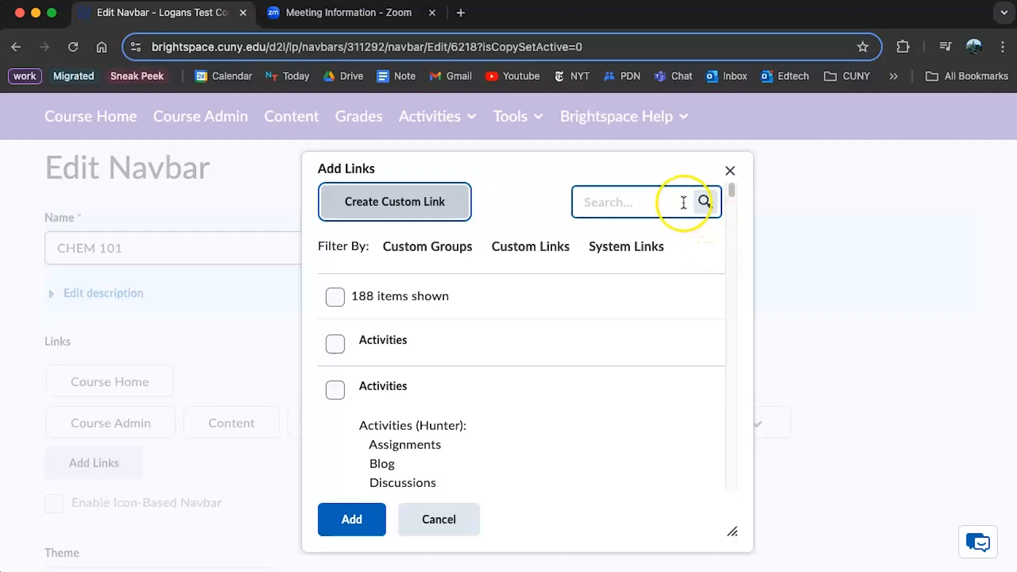
left_click(647, 201)
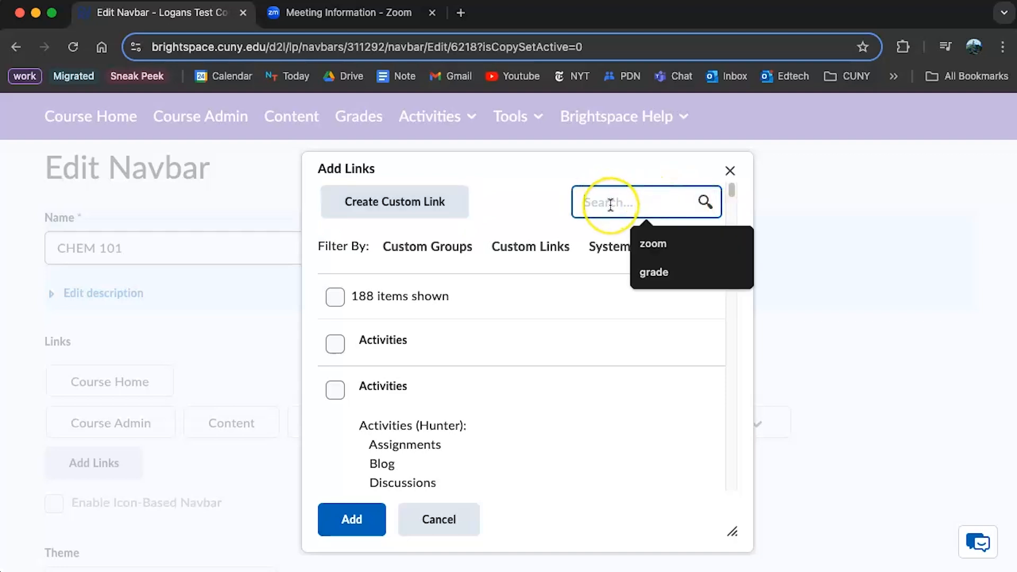
type("zoom")
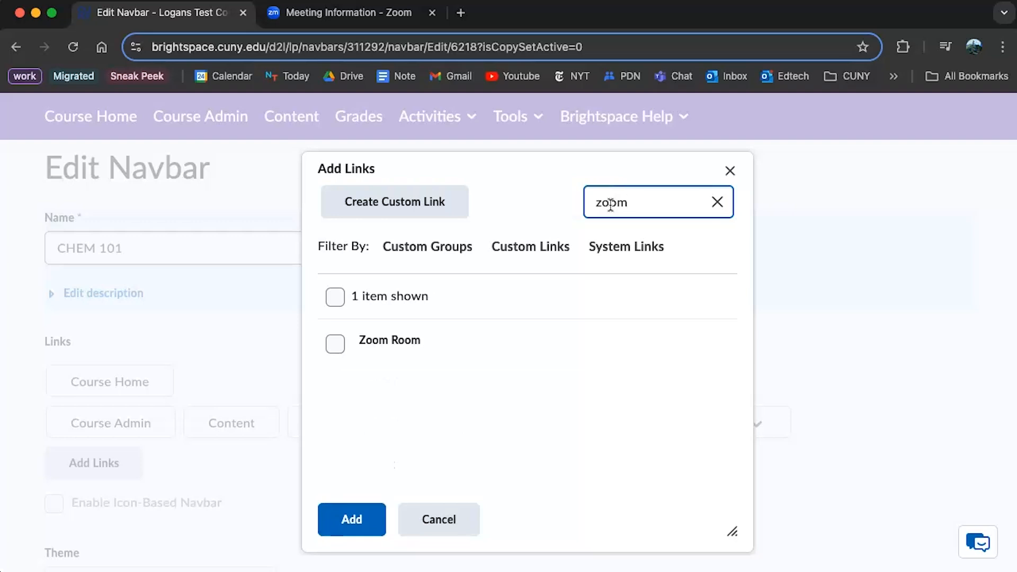
left_click(335, 345)
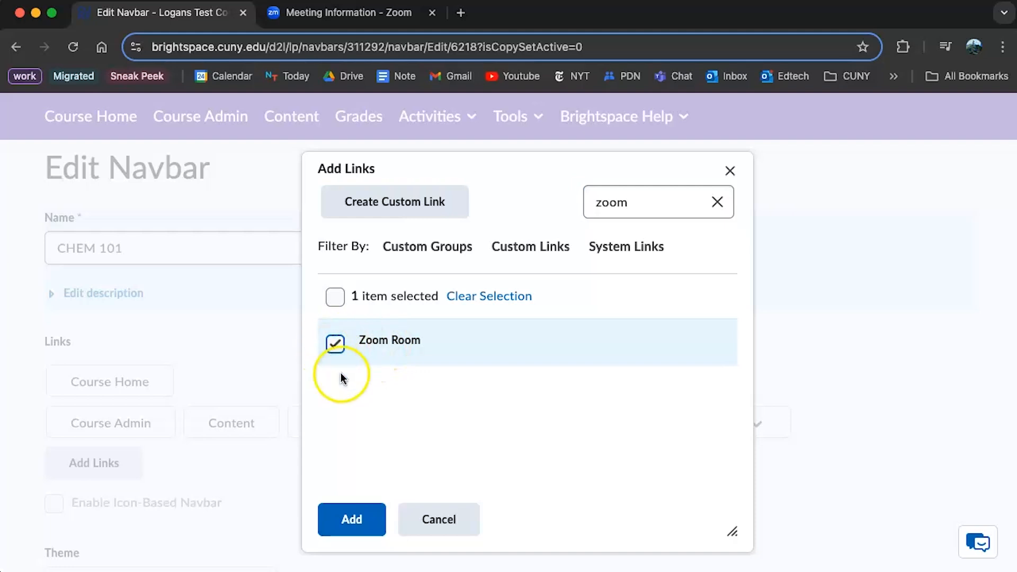
left_click(369, 537)
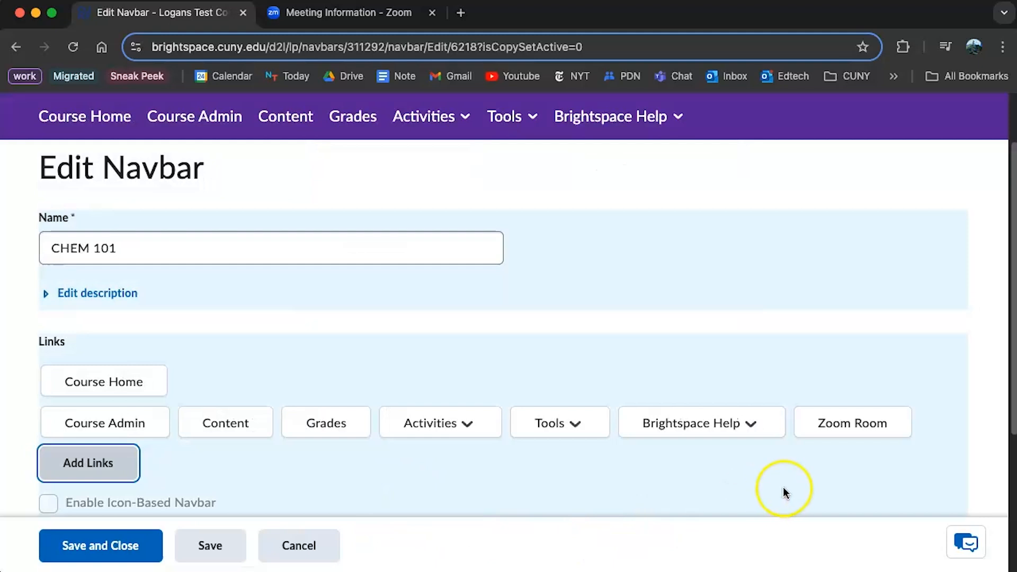
Drag Zoom Room to sit right after Course Admin, then save and close the navbar
mouse_move(831, 420)
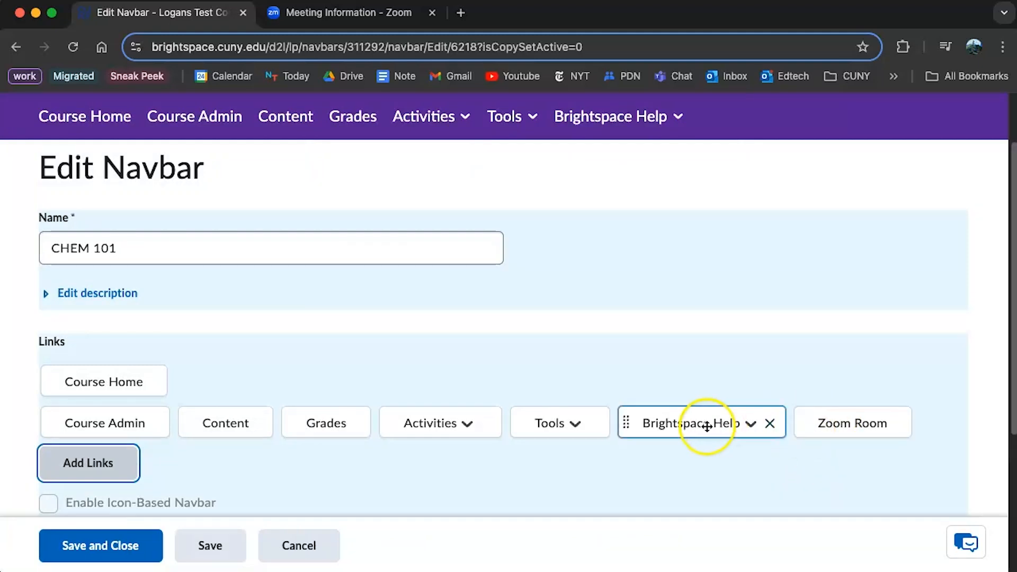
scroll(529, 424, "up", 2)
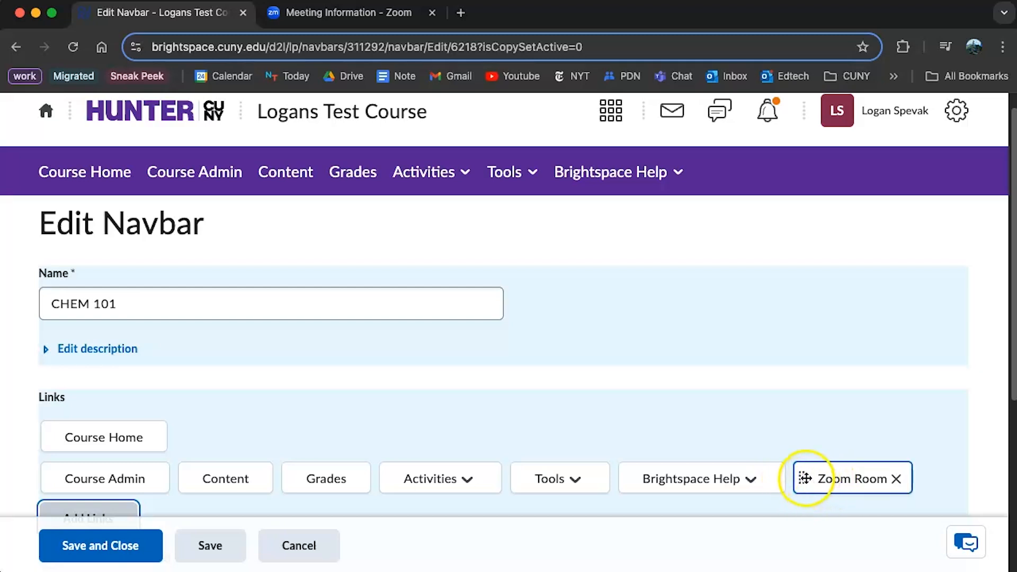
left_click_drag(802, 479, 183, 477)
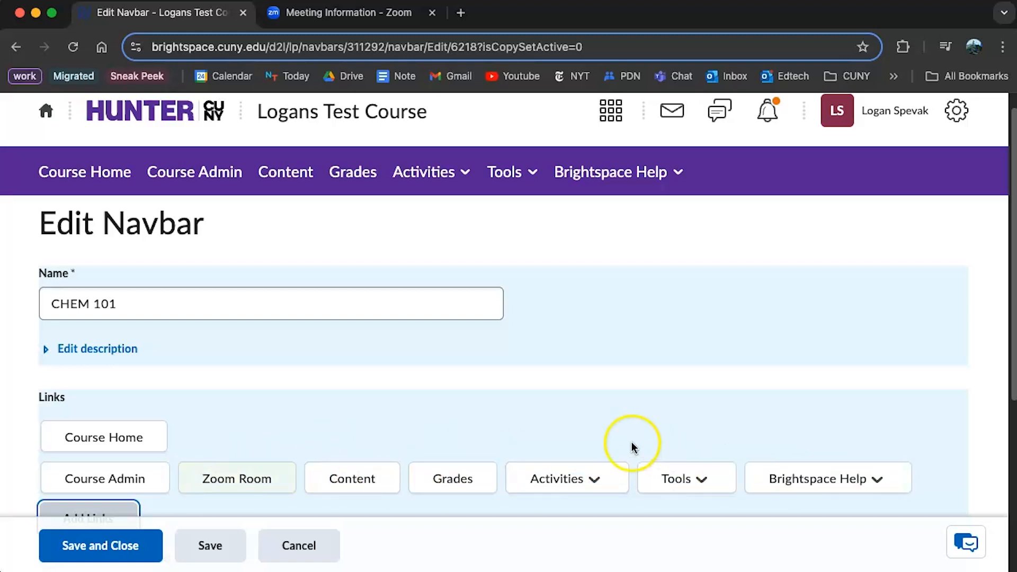
scroll(631, 448, "down", 2)
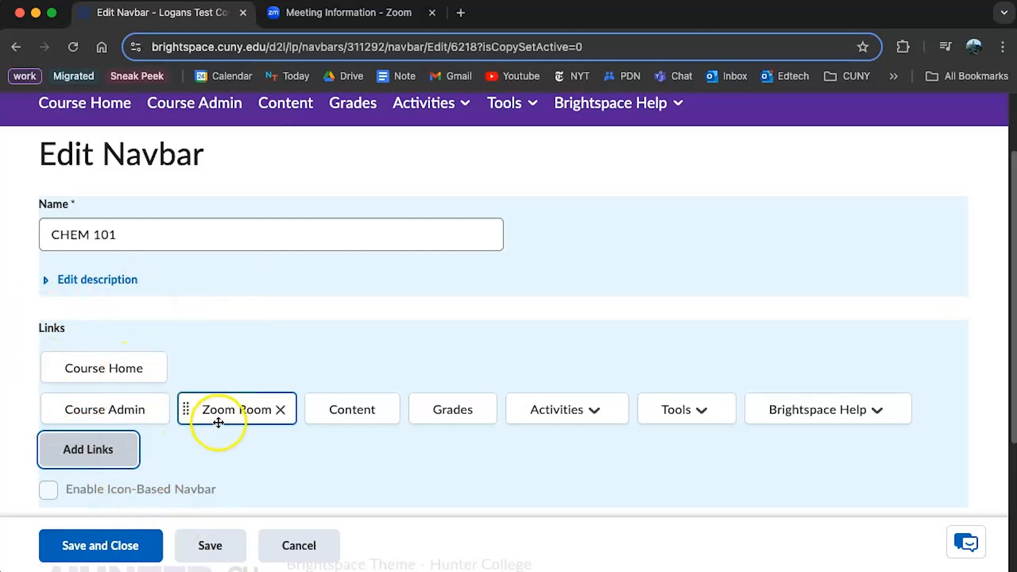
left_click(135, 555)
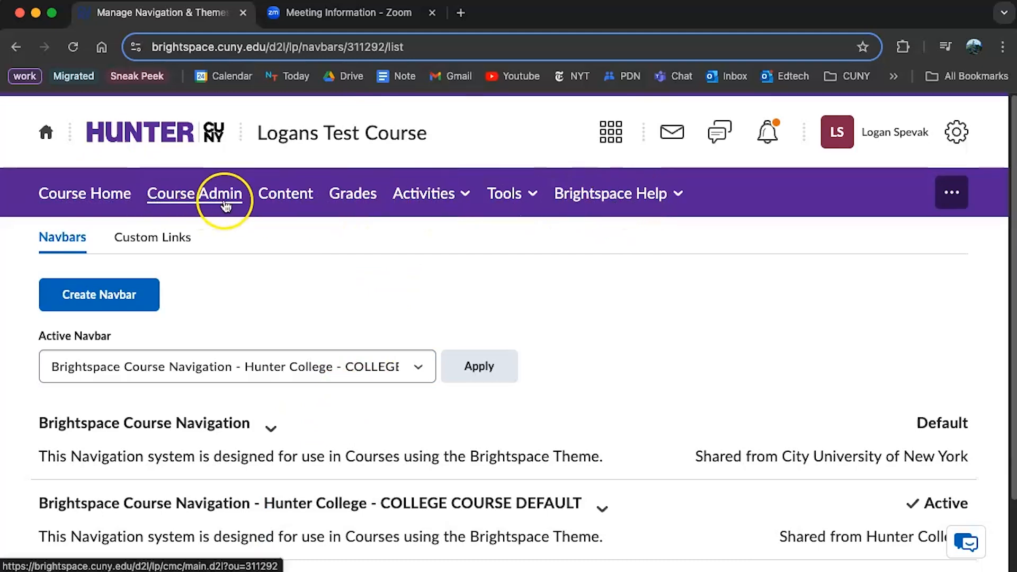
Select CHEM 101 in the Active Navbar dropdown and apply it
scroll(419, 236, "down", 3)
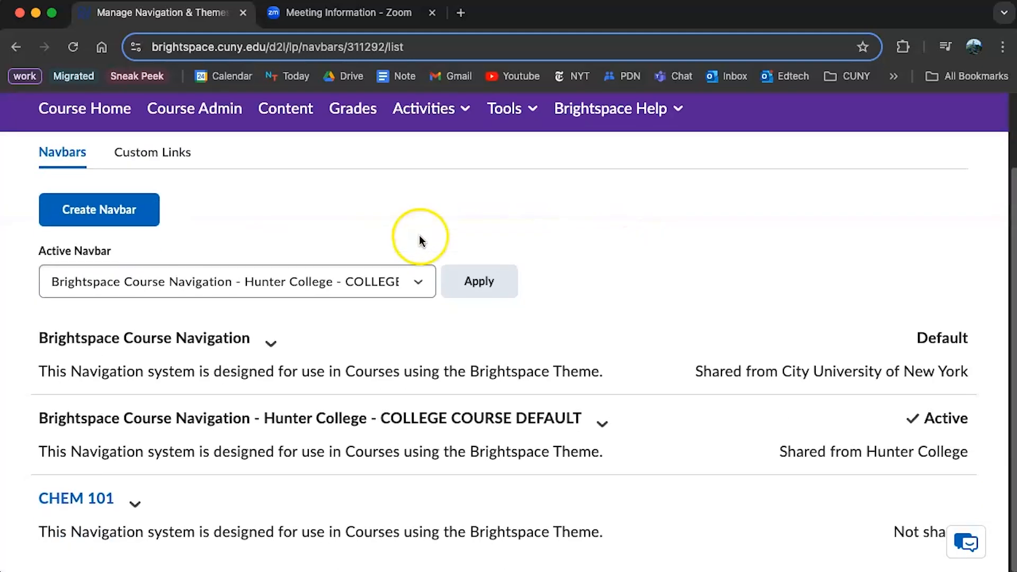
left_click(107, 283)
left_click(87, 303)
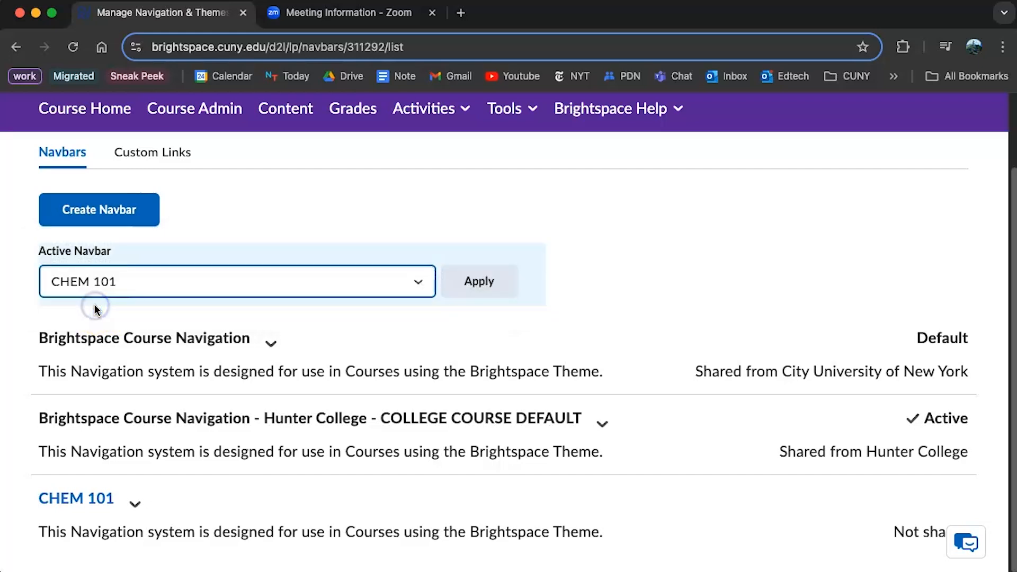
left_click(486, 285)
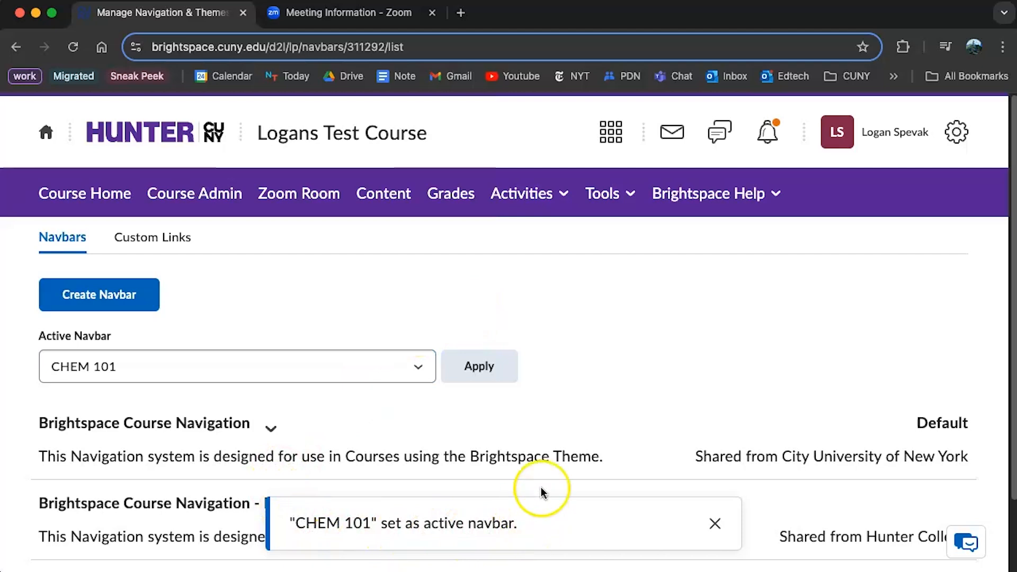
Test that Zoom Room opens Zoom's Launch Meeting page, then reopen Navigation & Themes
left_click(275, 194)
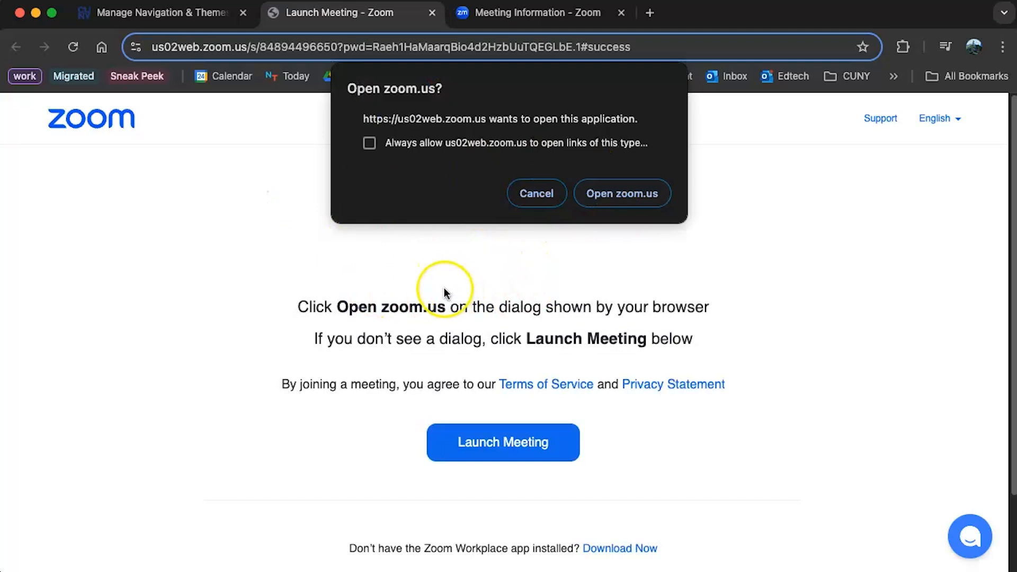
left_click(209, 15)
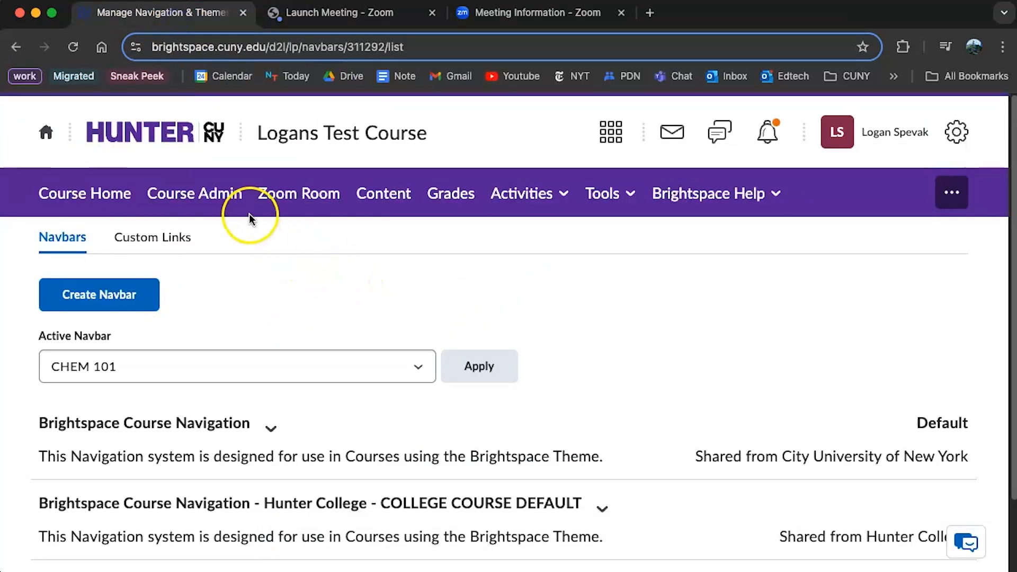
left_click(192, 201)
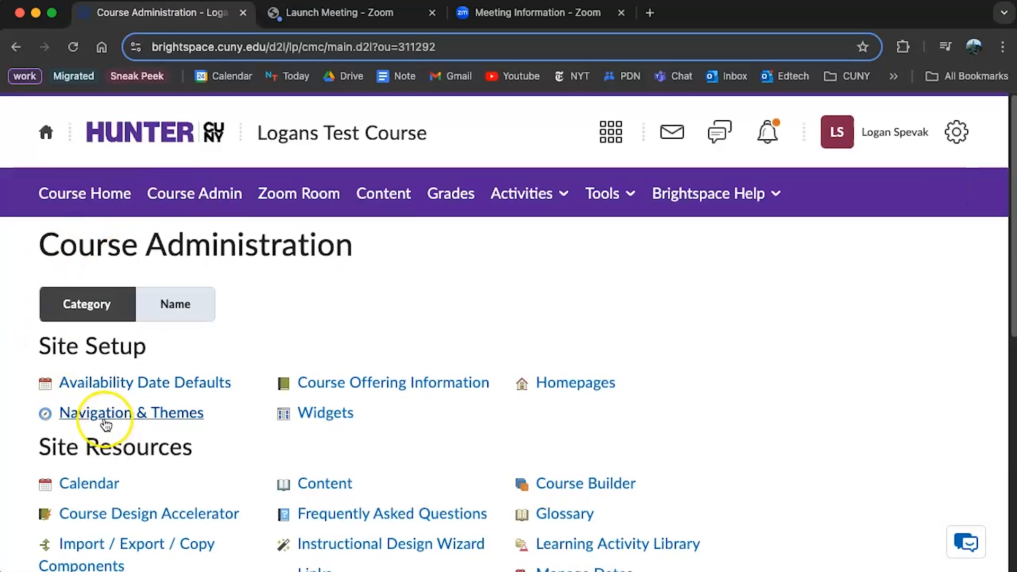
left_click(106, 422)
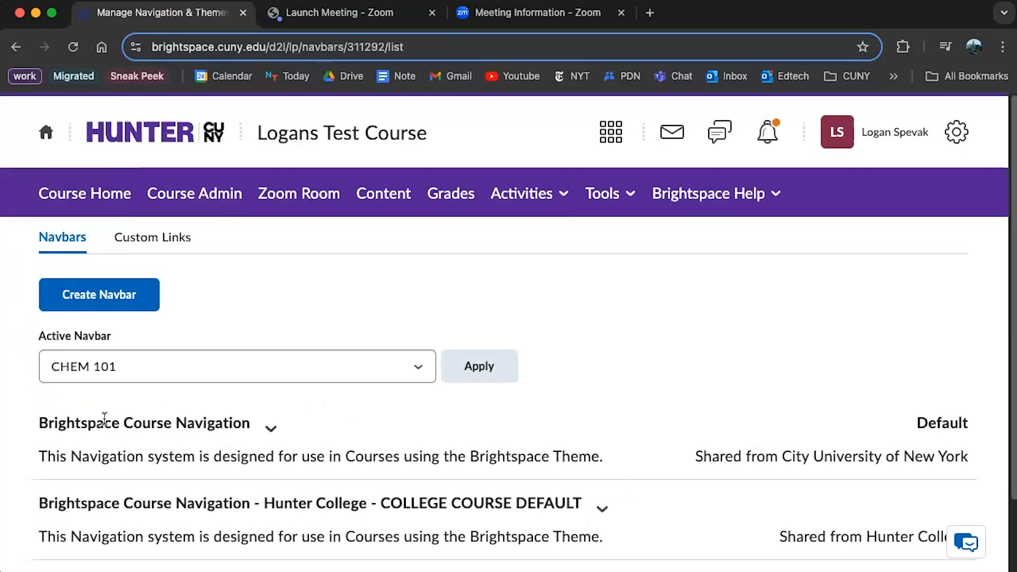